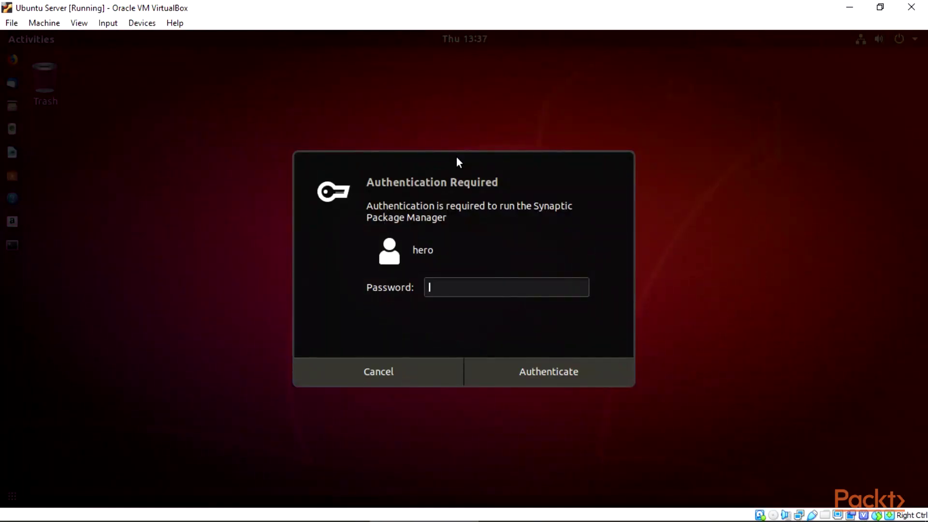
Authenticate Synaptic with the password and search packages for 'microcode'
type("•••••••••••")
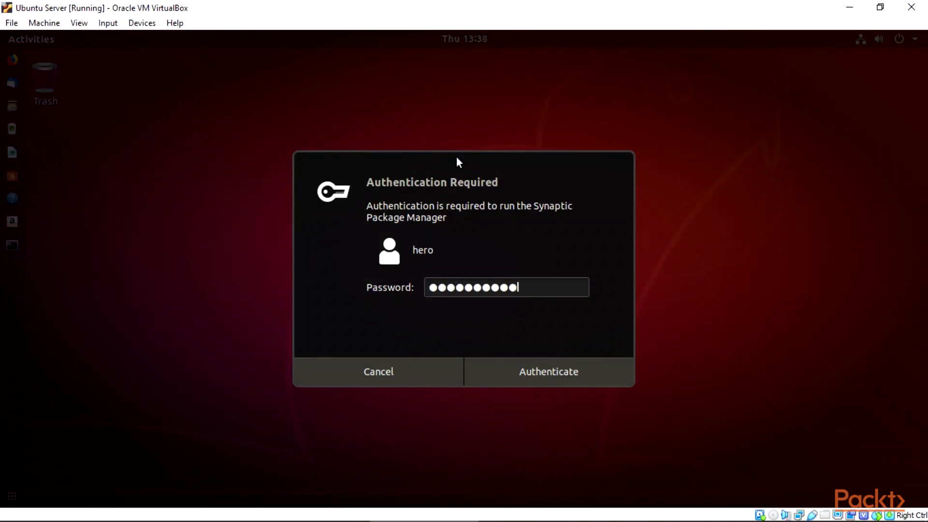
key("Return")
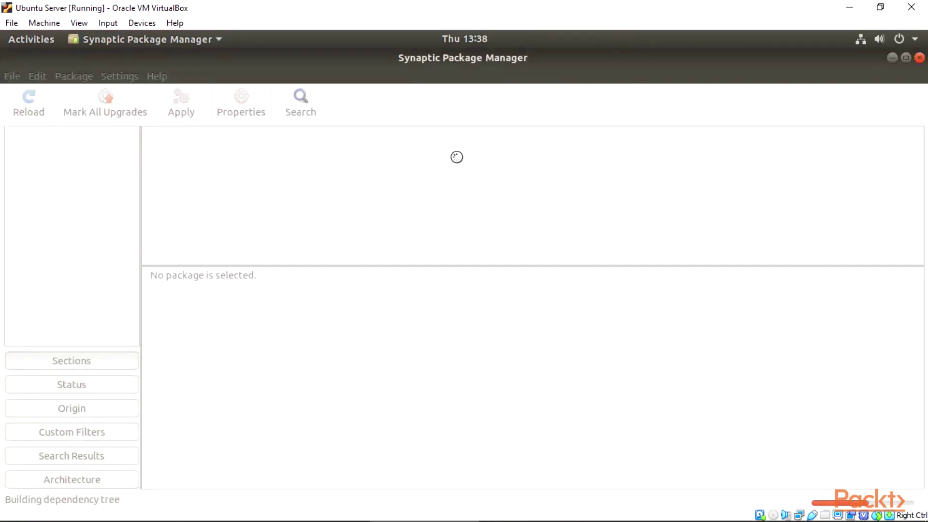
key("ctrl+f")
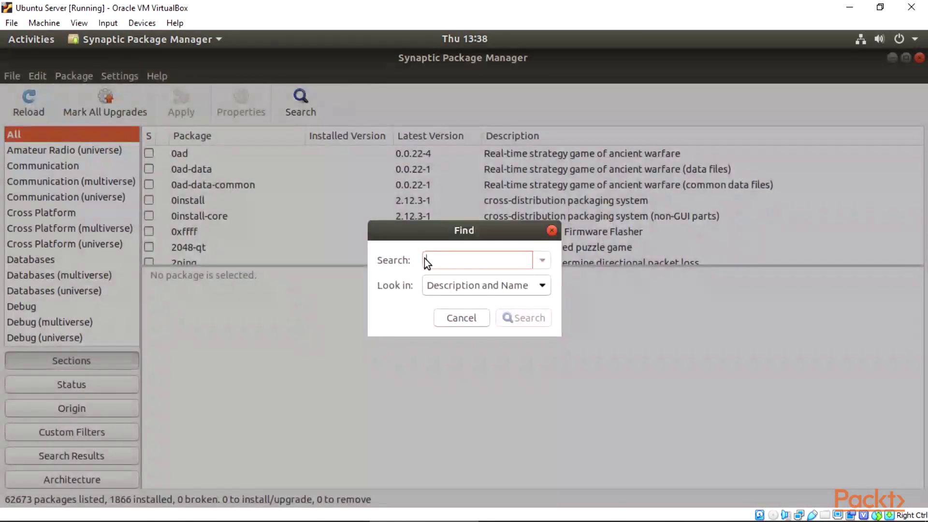
type("microcode")
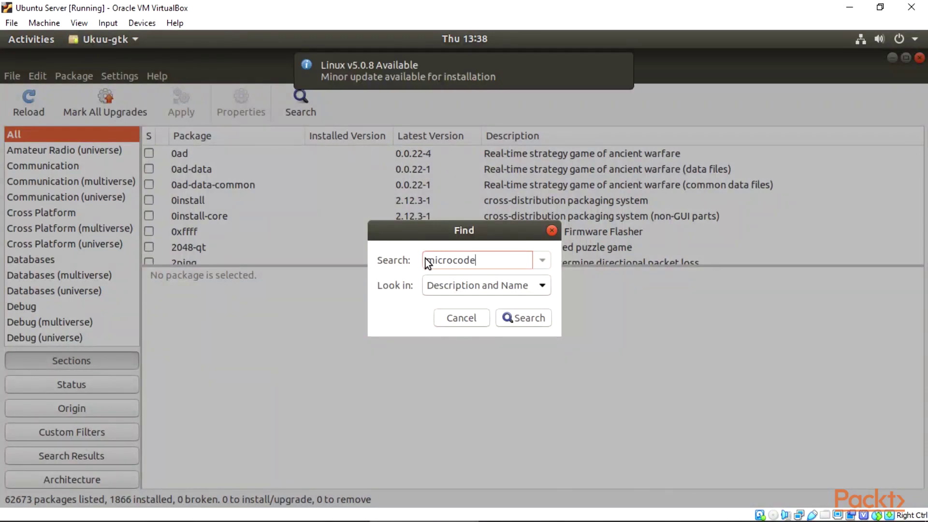
left_click(513, 320)
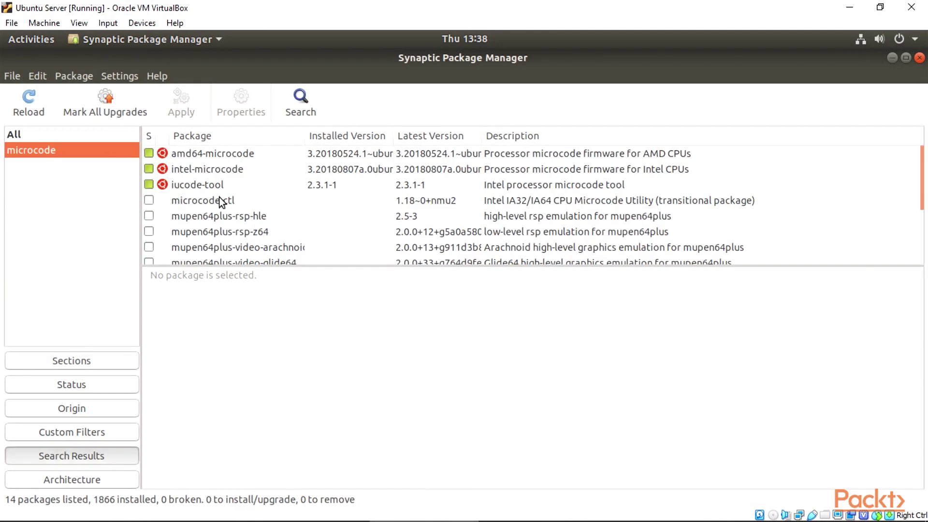
Mark intel-microcode for reinstallation and apply the change
left_click(149, 169)
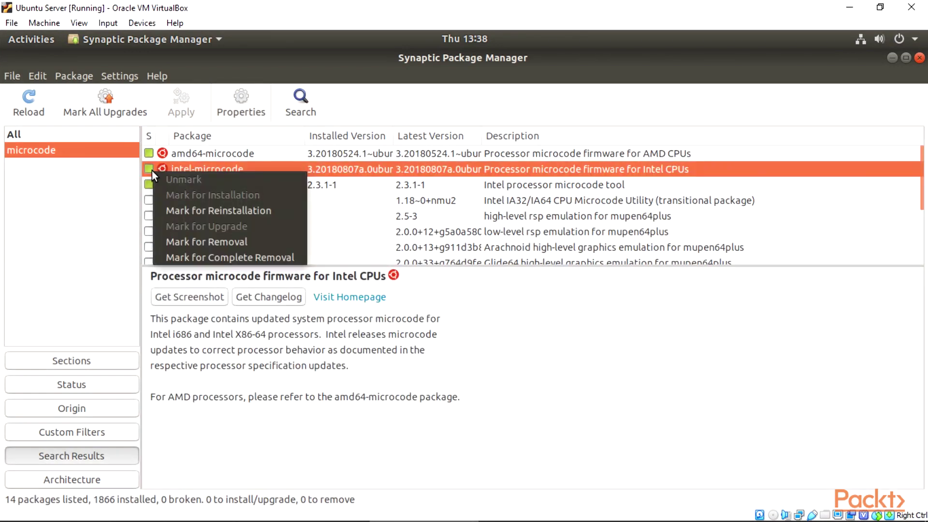
left_click(184, 207)
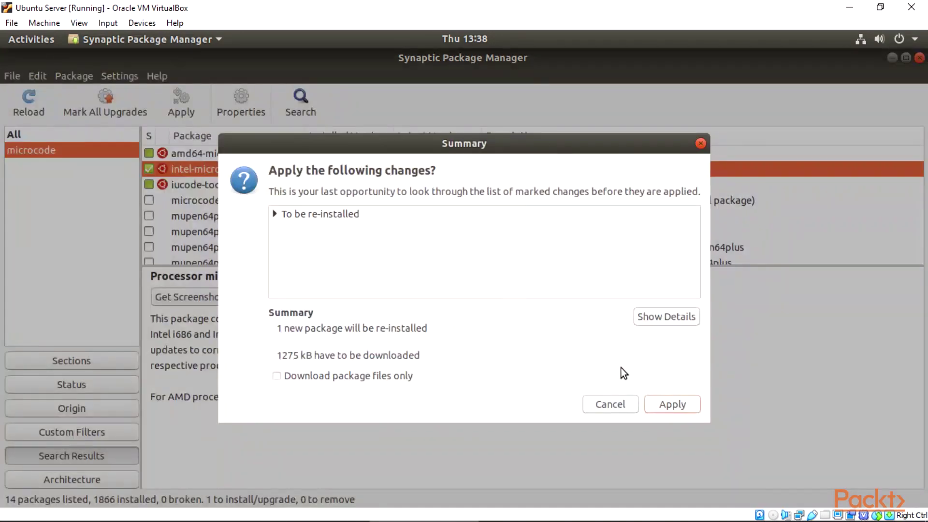
left_click(660, 402)
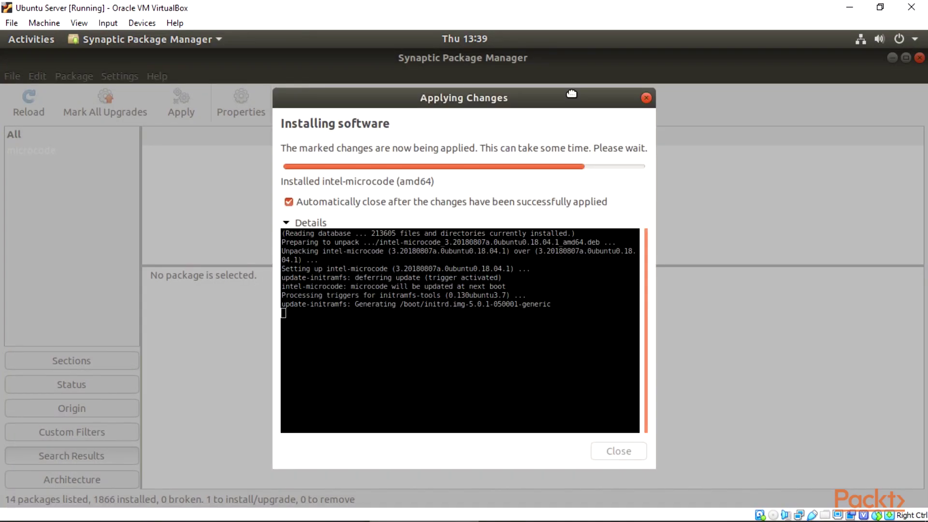
Enable auto-close of the progress window and let the intel-microcode reinstall finish
left_click(571, 94)
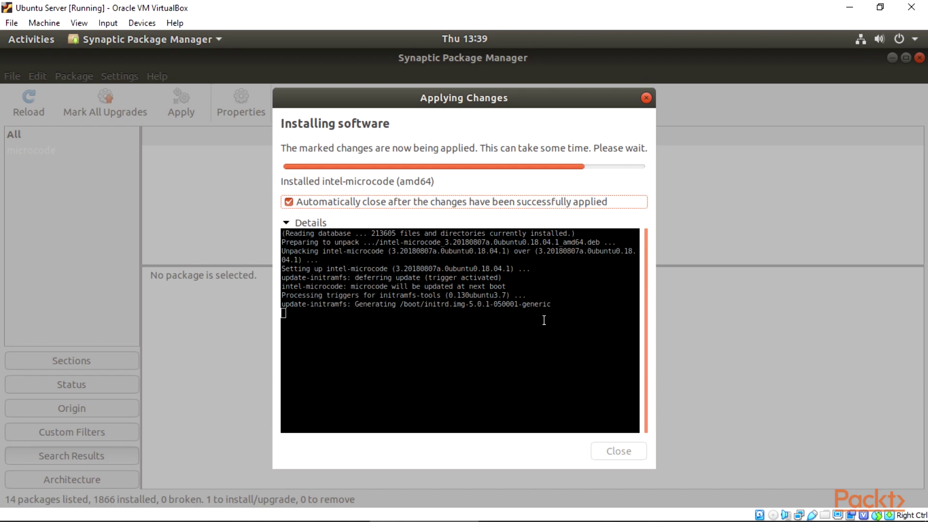
left_click_drag(556, 307, 284, 242)
left_click(331, 307)
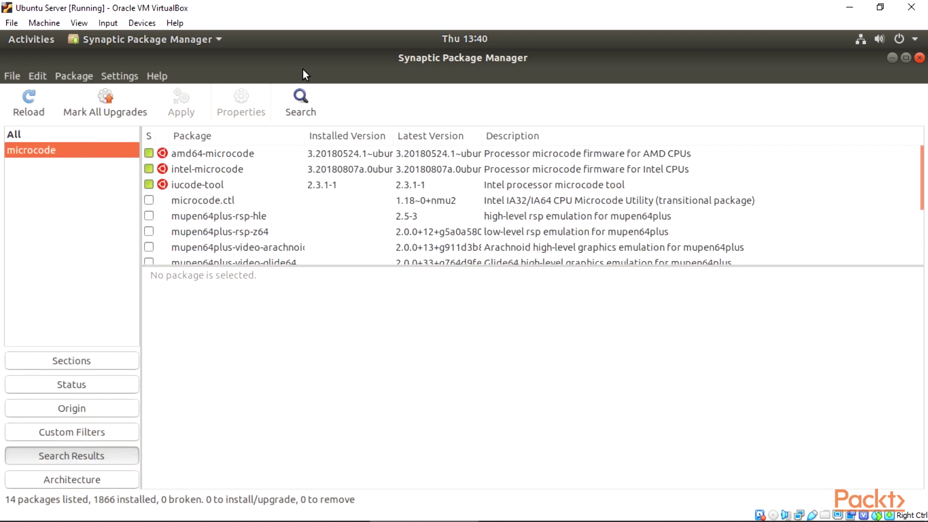
Search Synaptic for 'gufw', replacing the previous search term
left_click(297, 97)
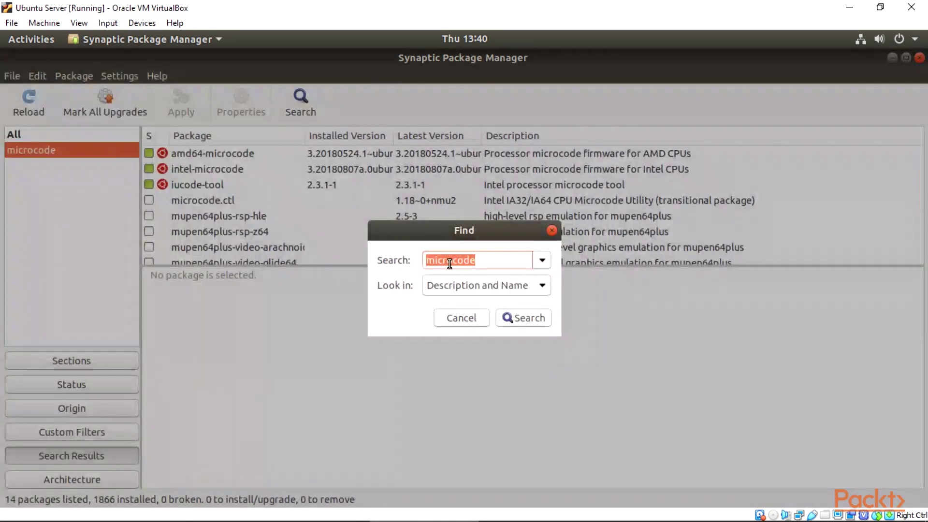
key("BackSpace")
type("gufw")
key("Return")
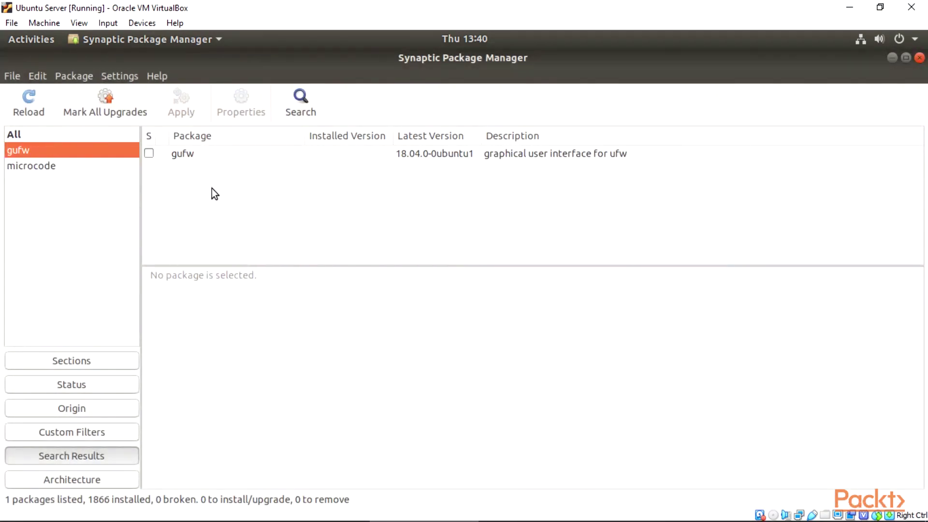
Mark gufw for installation, apply and confirm it, then dismiss the Find dialog
left_click(169, 156)
left_click(149, 154)
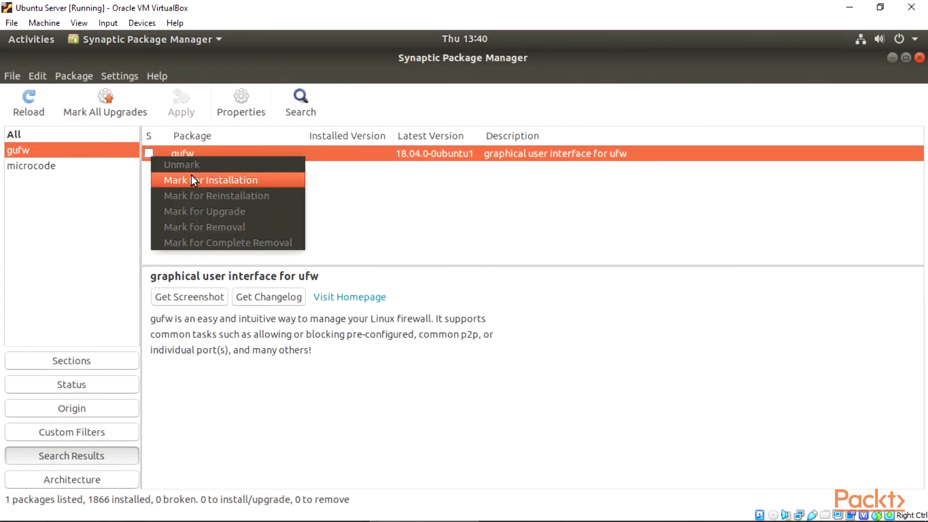
left_click(192, 178)
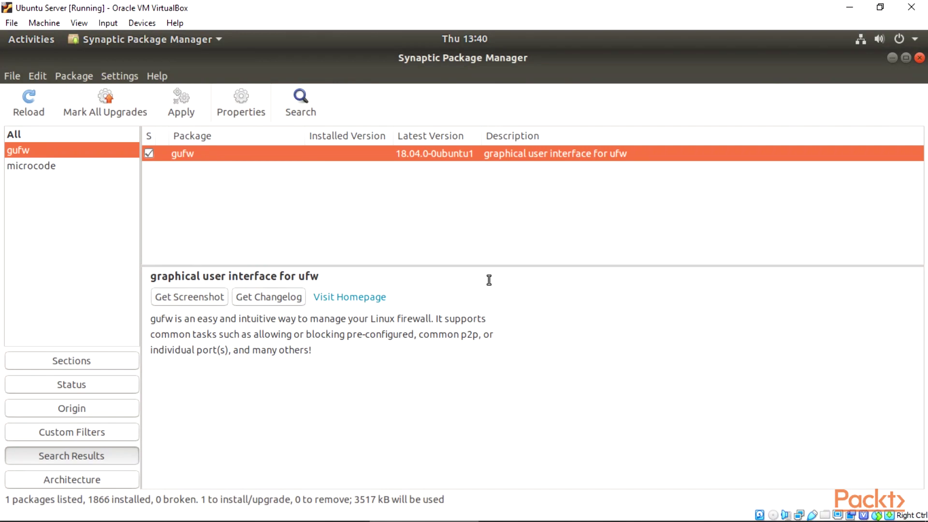
key("ctrl+p")
left_click(675, 406)
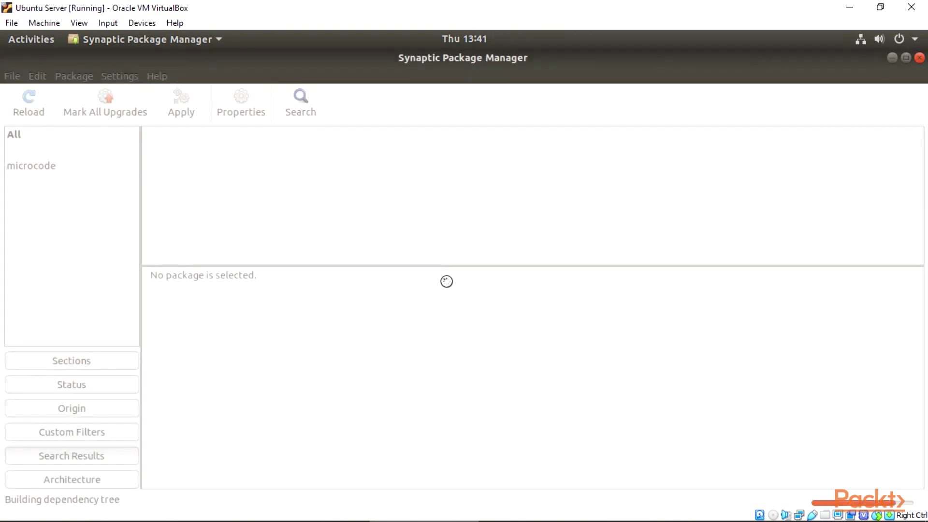
key("ctrl+f")
left_click(552, 230)
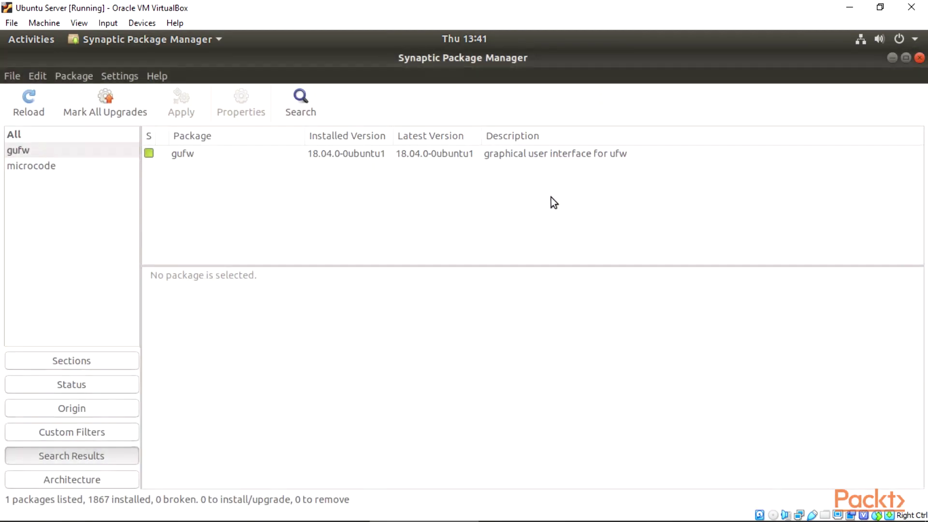
Close Synaptic and open Settings on the Power page
left_click(920, 58)
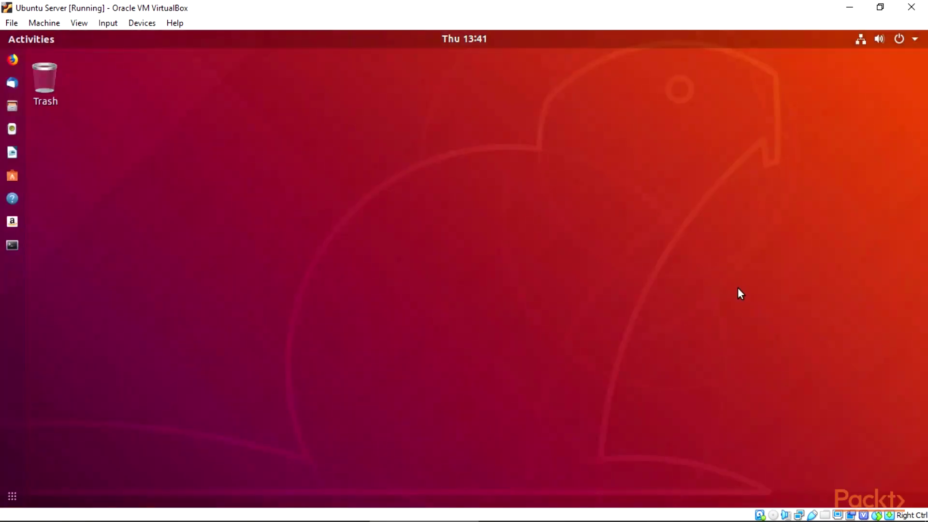
left_click(898, 42)
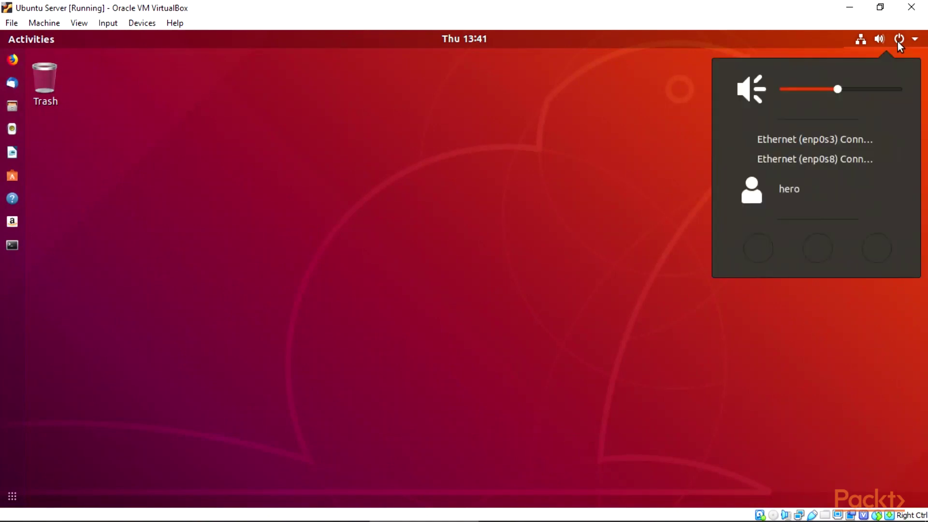
left_click(758, 207)
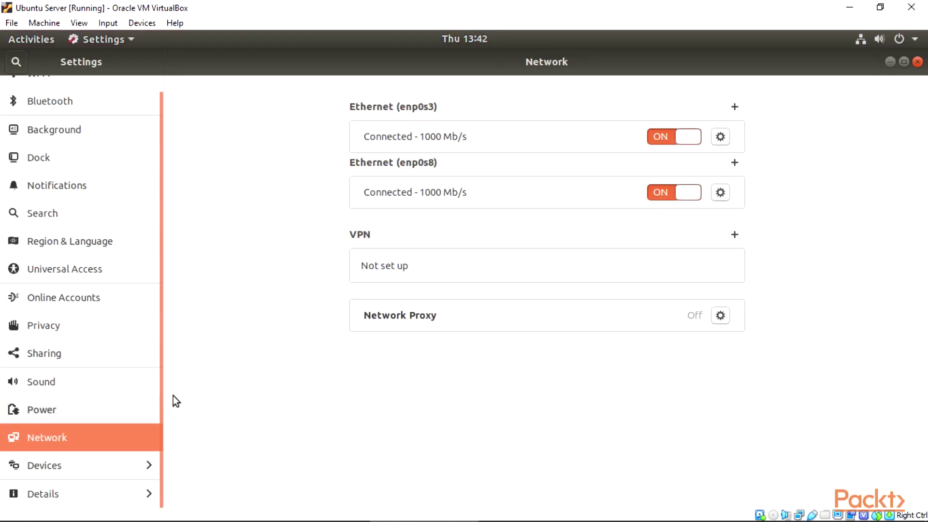
key("Up")
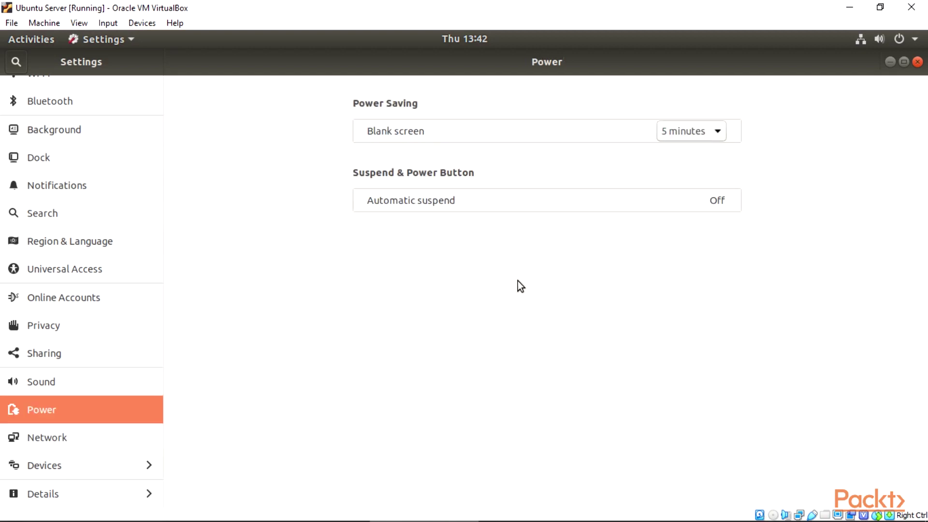
Set Blank screen to 15 minutes
left_click(705, 141)
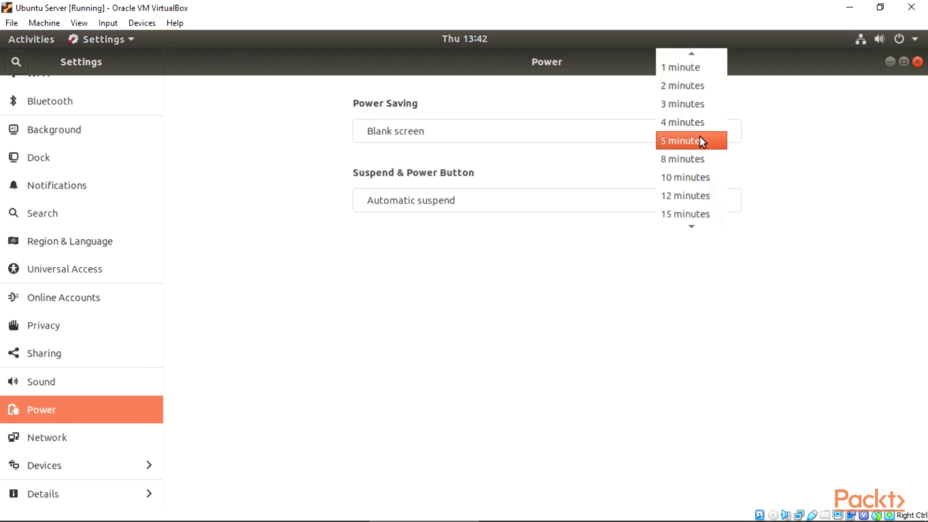
mouse_move(677, 224)
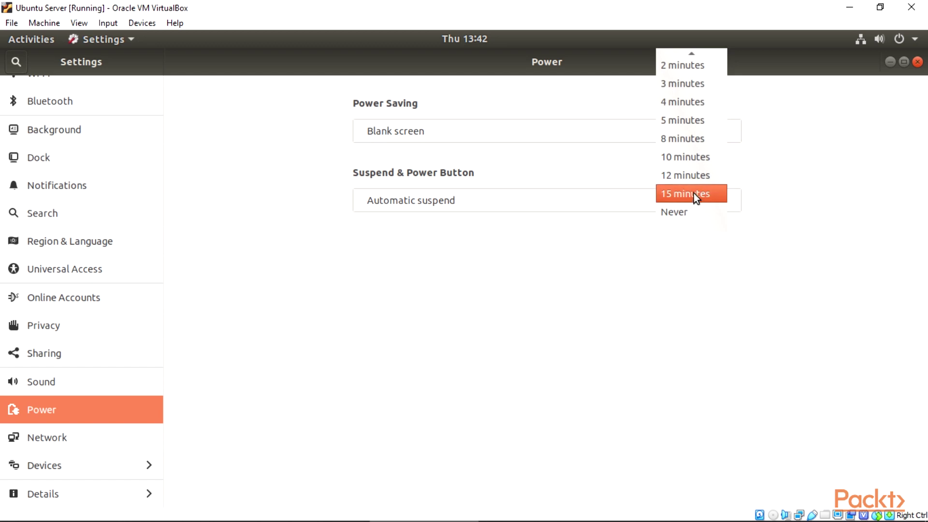
left_click(693, 196)
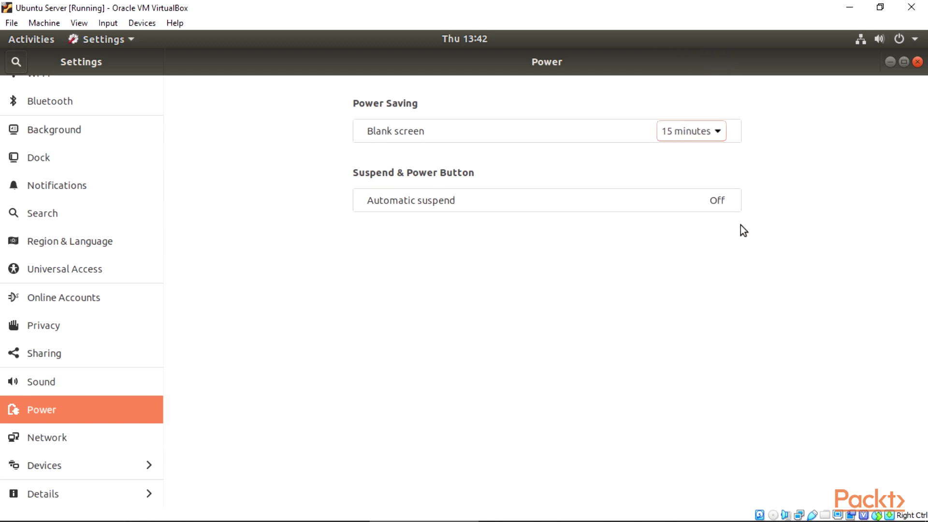
Turn on automatic suspend when idle with a 1 hour delay
left_click(721, 202)
left_click(532, 281)
left_click(511, 310)
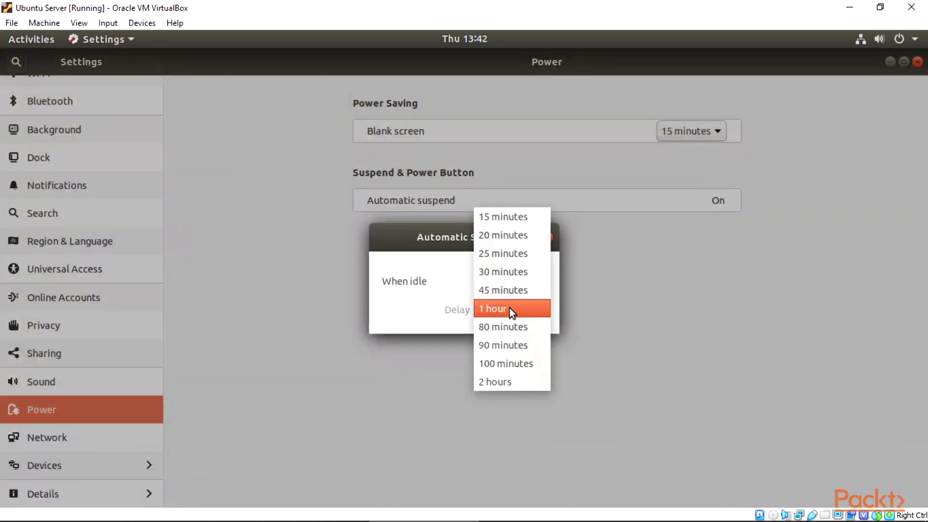
left_click(513, 311)
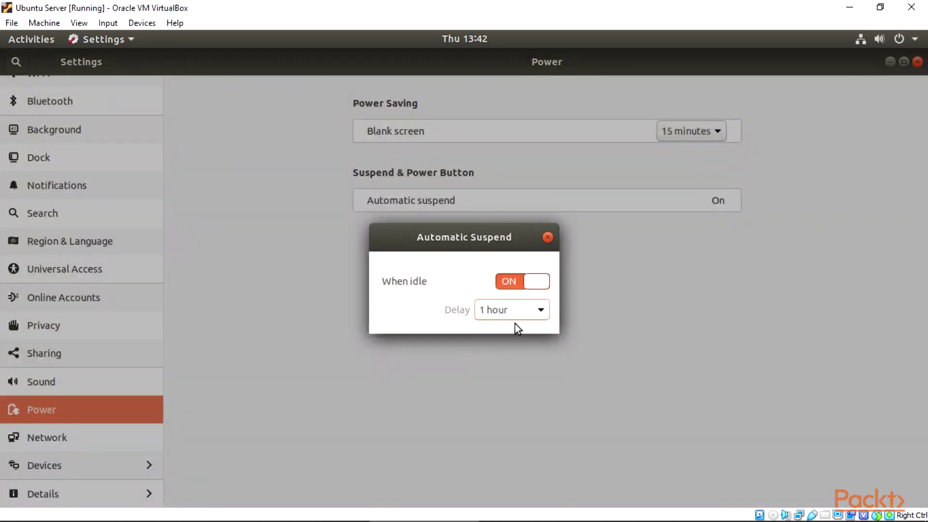
left_click(548, 237)
left_click(63, 354)
Check the Dock position options, keeping the dock on the left
left_click(80, 160)
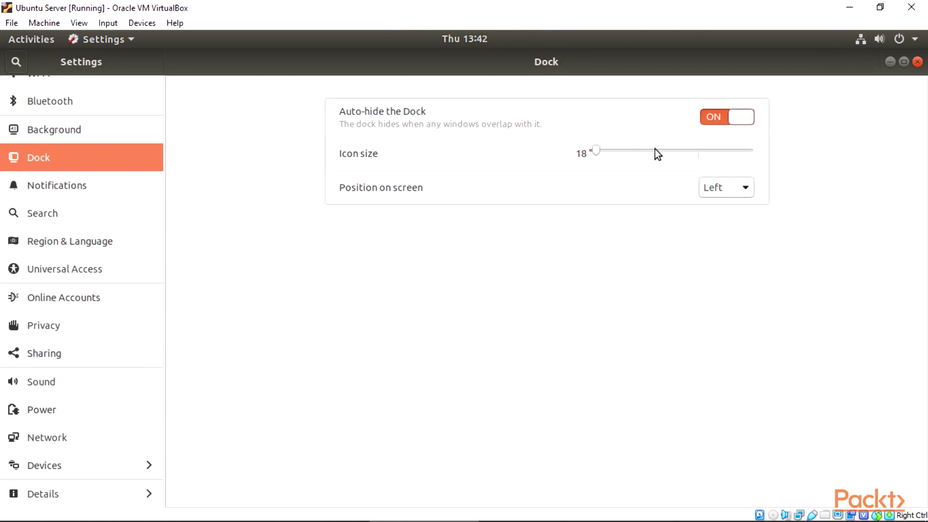
left_click(720, 192)
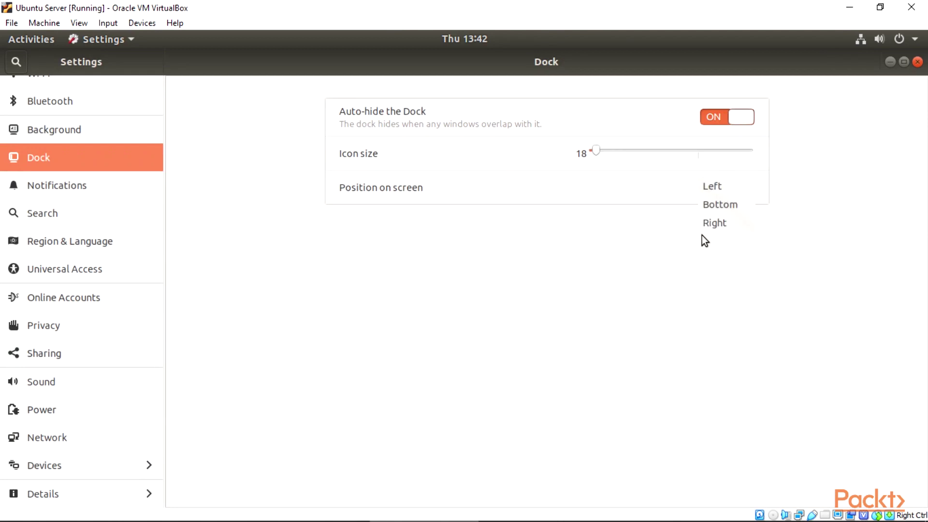
left_click(485, 336)
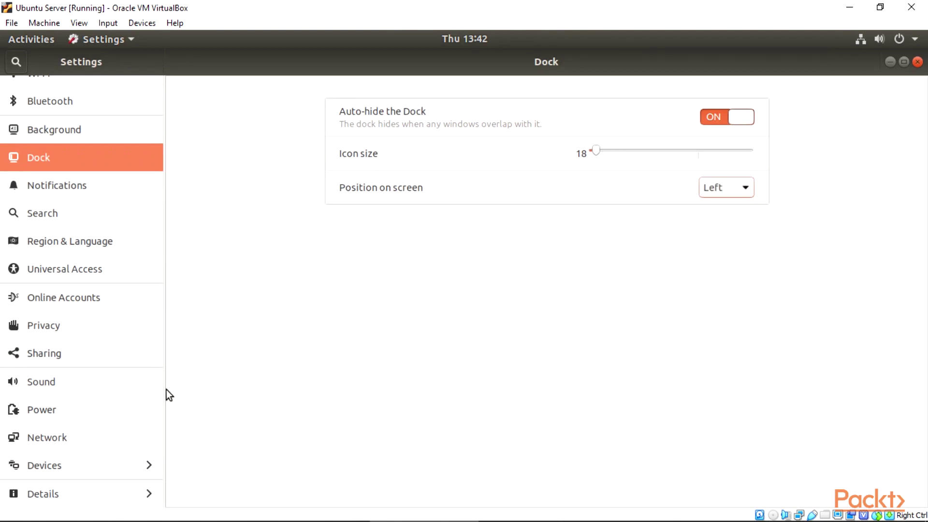
View the system details on the About page
left_click(88, 491)
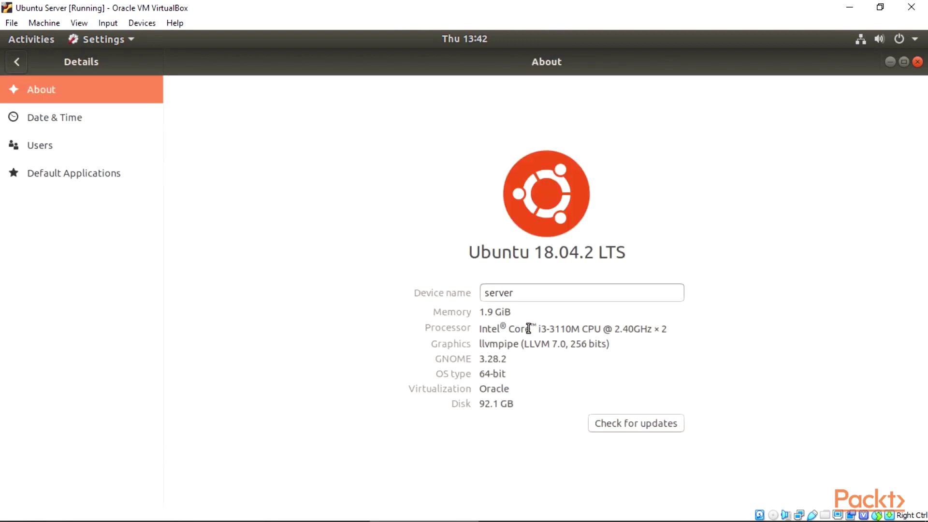
left_click_drag(482, 328, 588, 330)
left_click(586, 329)
Close Settings, launch Firewall Configuration via the gufw search, and authenticate with the password
left_click(917, 62)
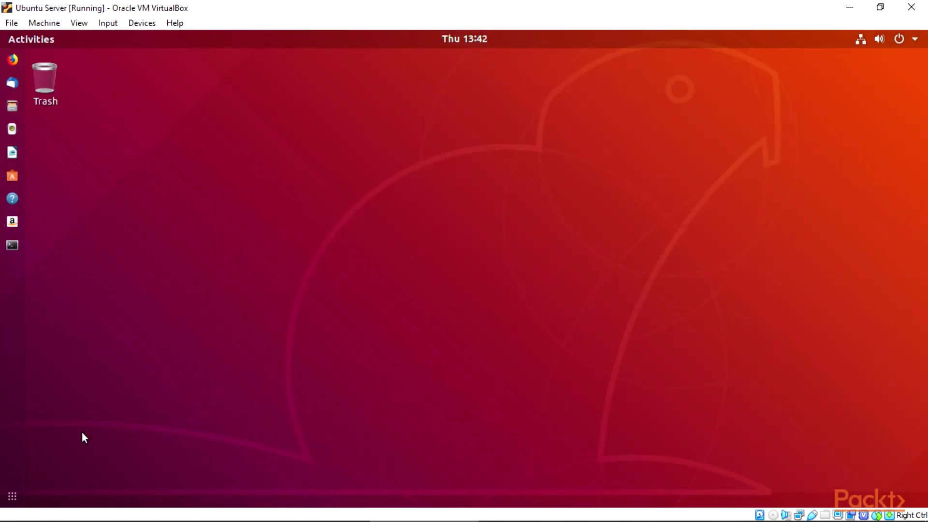
left_click(15, 494)
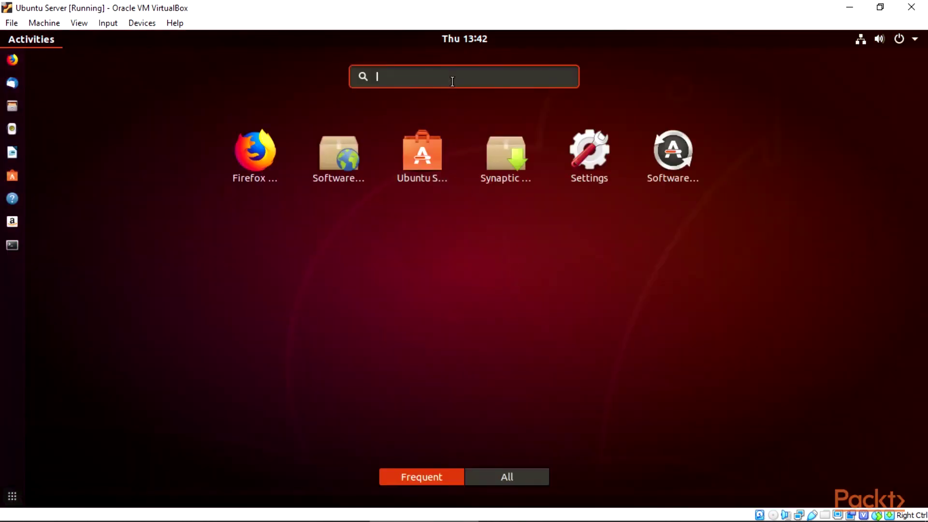
type("gufw")
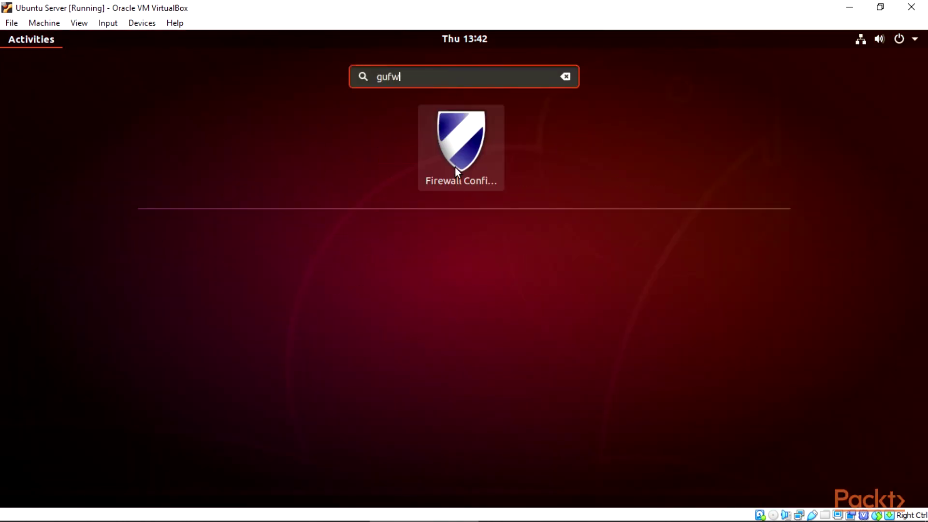
left_click(456, 169)
type("**********")
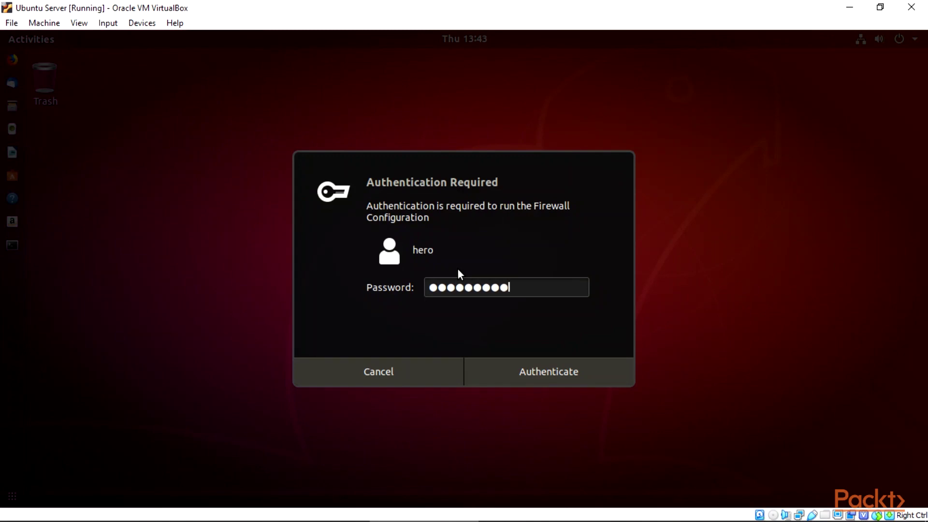
key("Return")
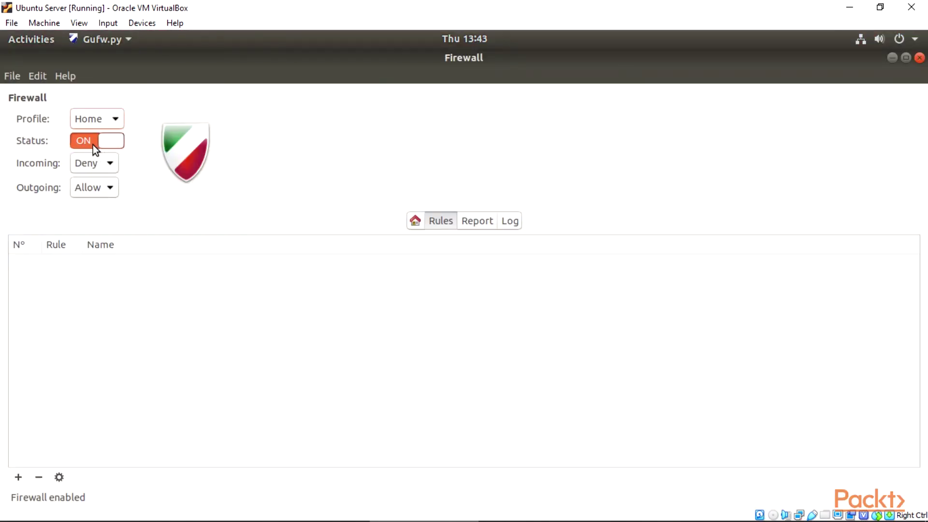